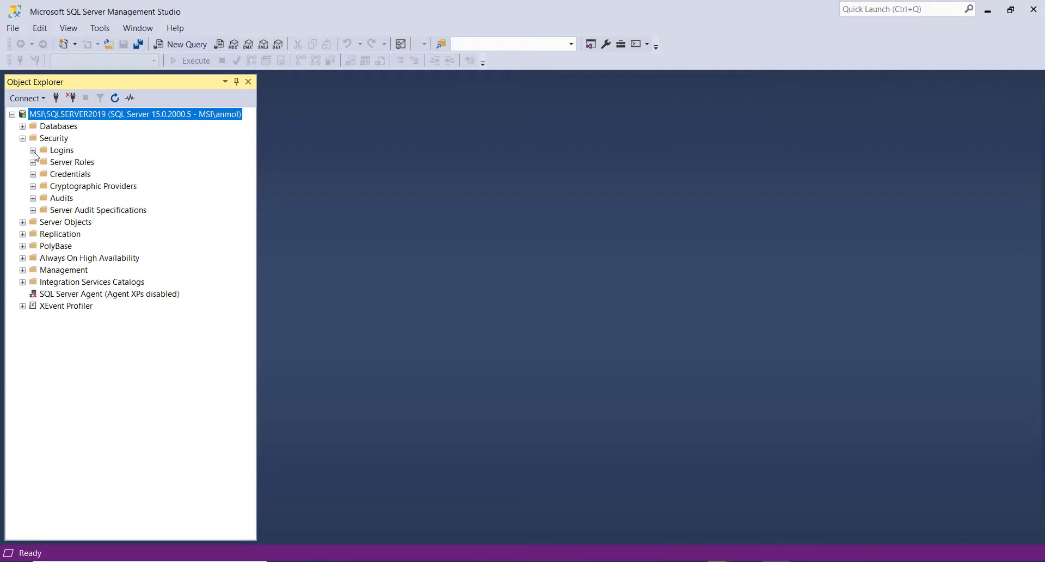
- Open the properties of the sa login in the server's security logins
left_click(33, 150)
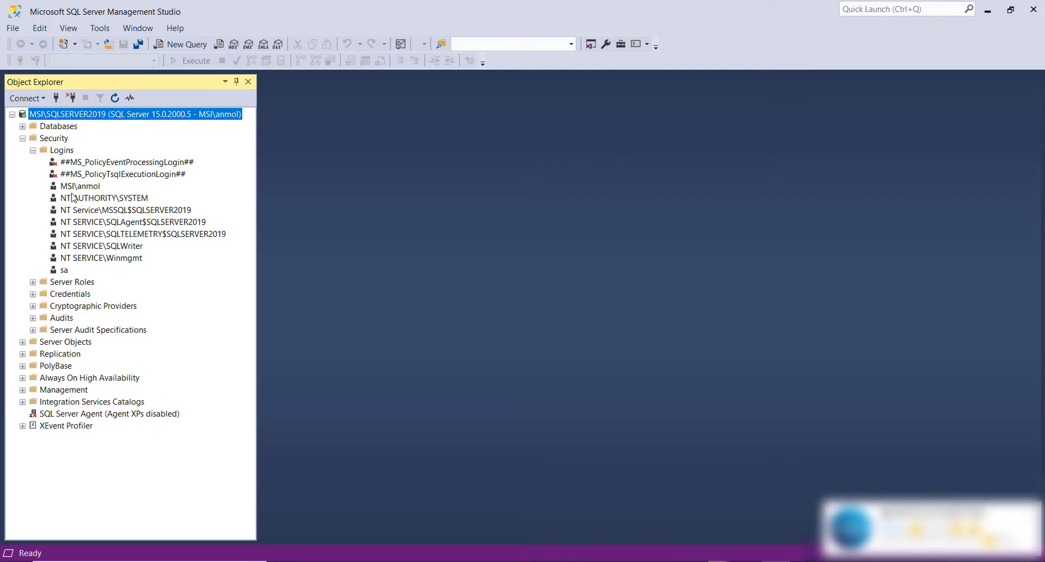
left_click(64, 270)
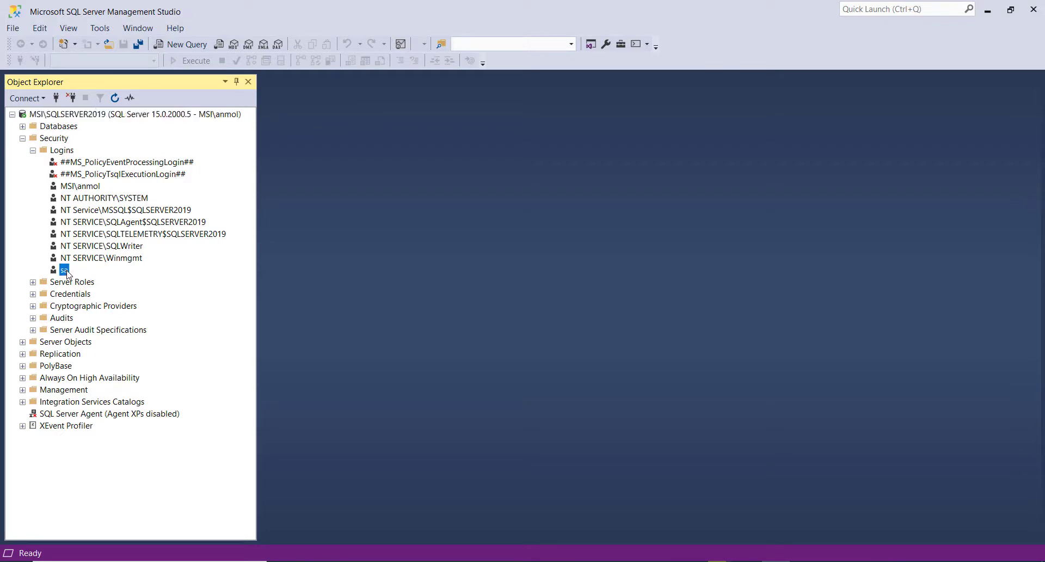
right_click(66, 272)
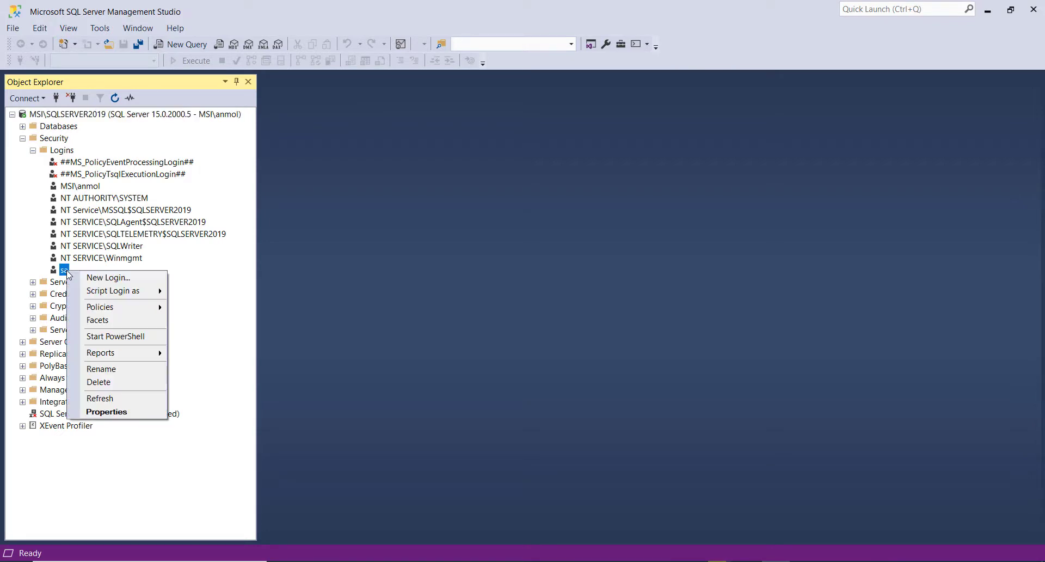
left_click(121, 413)
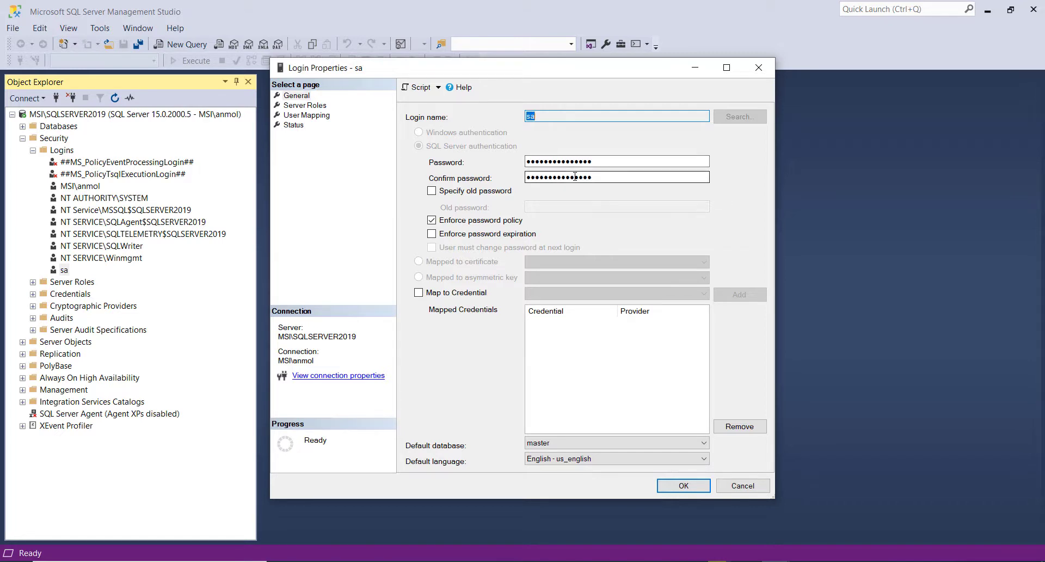
- Clear the existing password and its confirmation in the sa login's properties
left_click_drag(593, 162, 521, 163)
key("BackSpace")
left_click_drag(610, 177, 493, 181)
key("BackSpace")
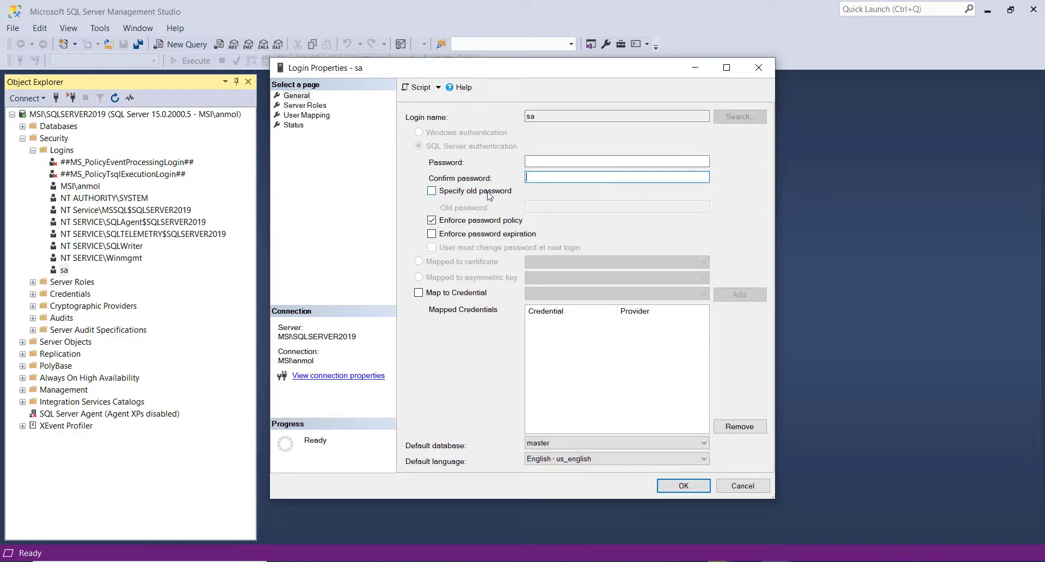
left_click(432, 234)
left_click(433, 248)
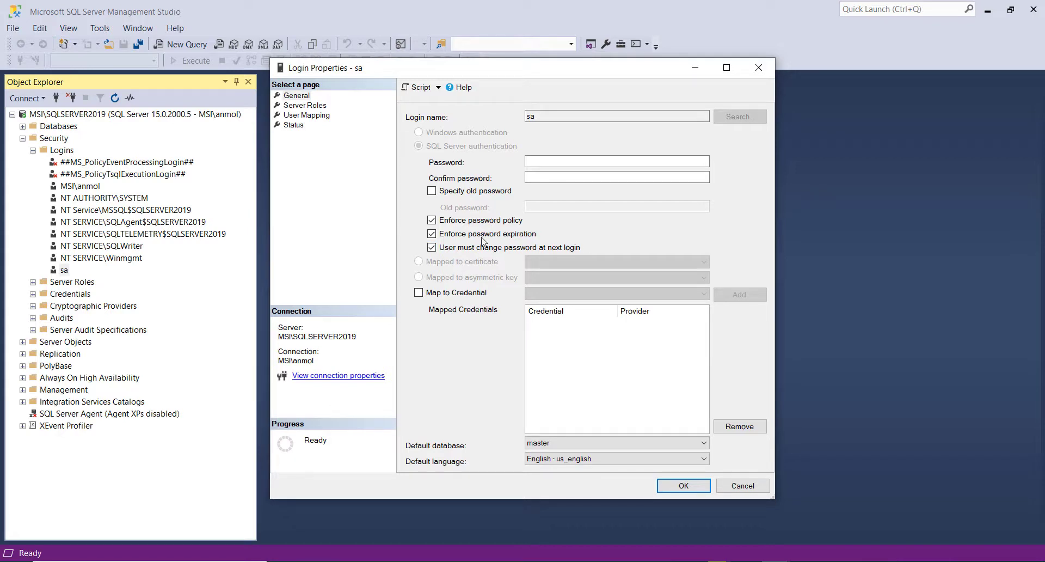
left_click(431, 234)
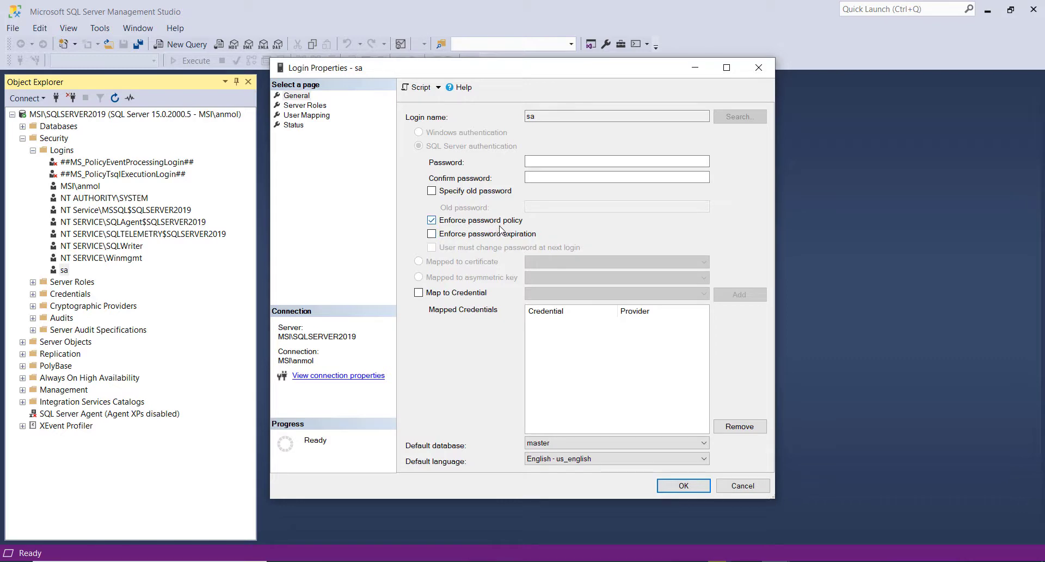
- Enter a new password for the sa login and repeat it in the confirmation field
left_click(566, 163)
type("••••••••")
key("Tab")
type("••••••••")
- Review the sa login's server roles and user mappings, and save it with its login status set to Disabled
left_click(295, 96)
left_click(294, 108)
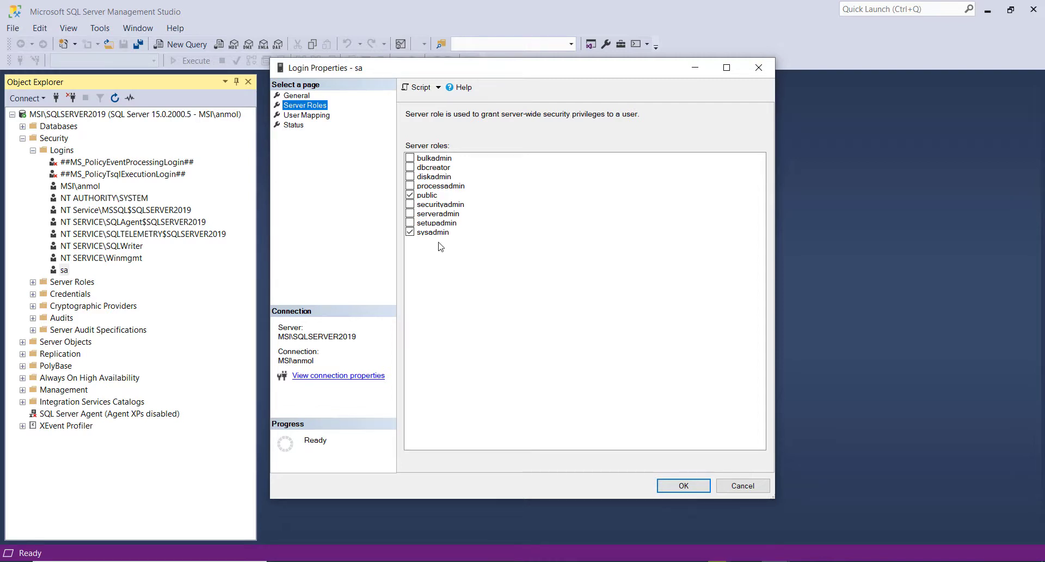
left_click(310, 117)
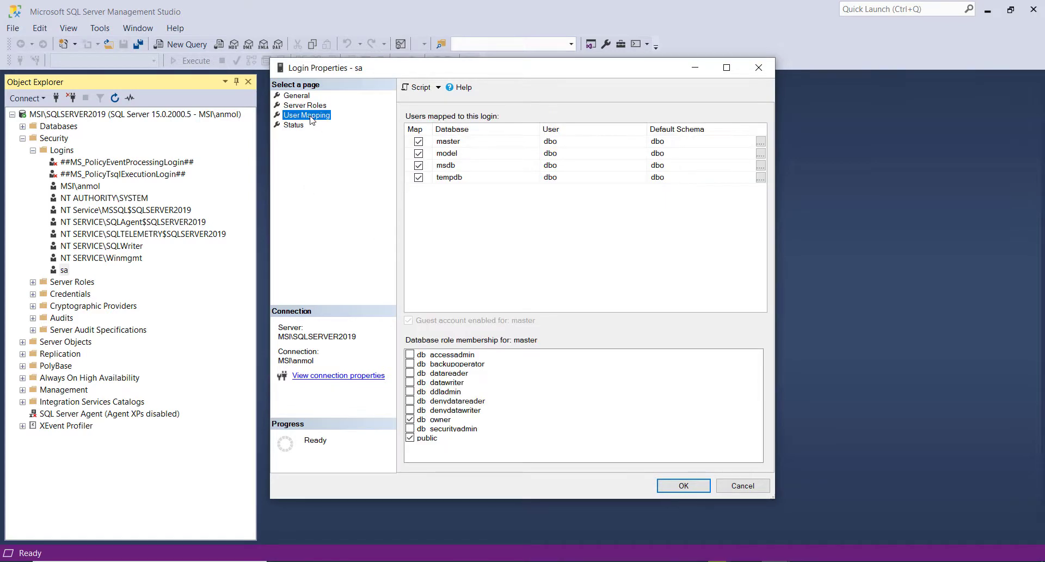
left_click(297, 126)
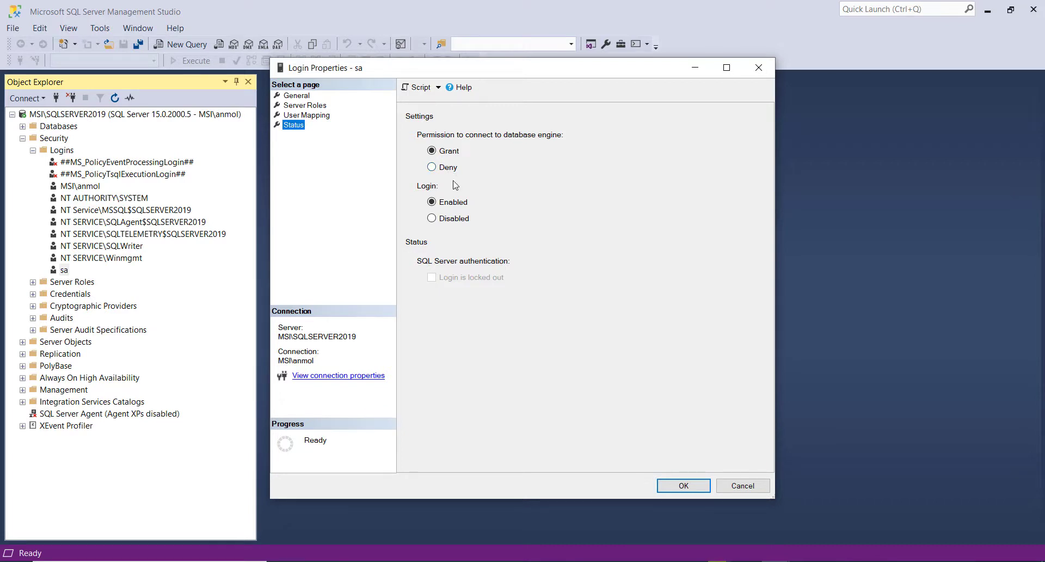
left_click(431, 218)
left_click(680, 491)
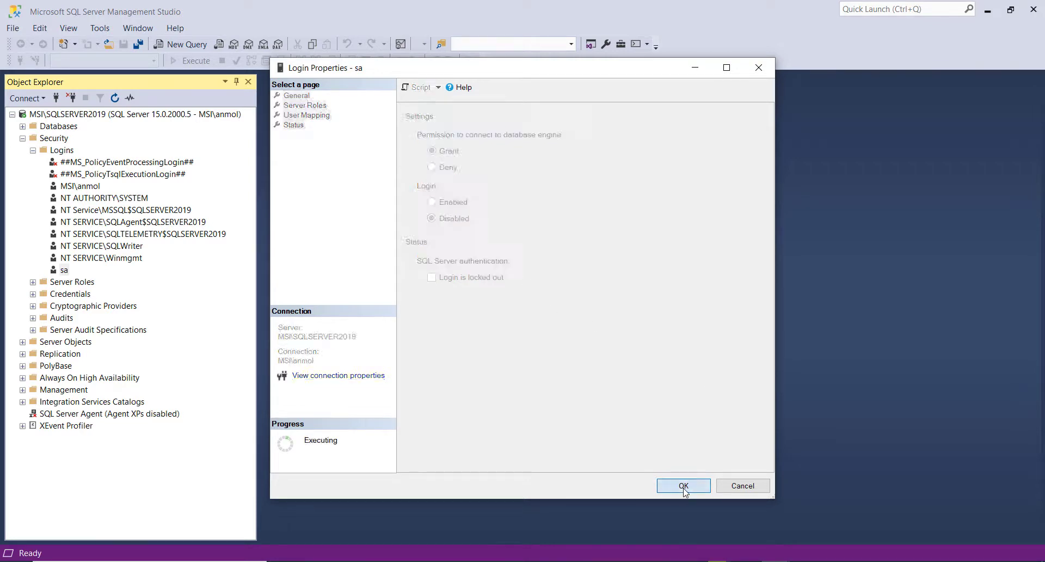
- Refresh the Logins folder to update the status of the sa login
left_click(68, 151)
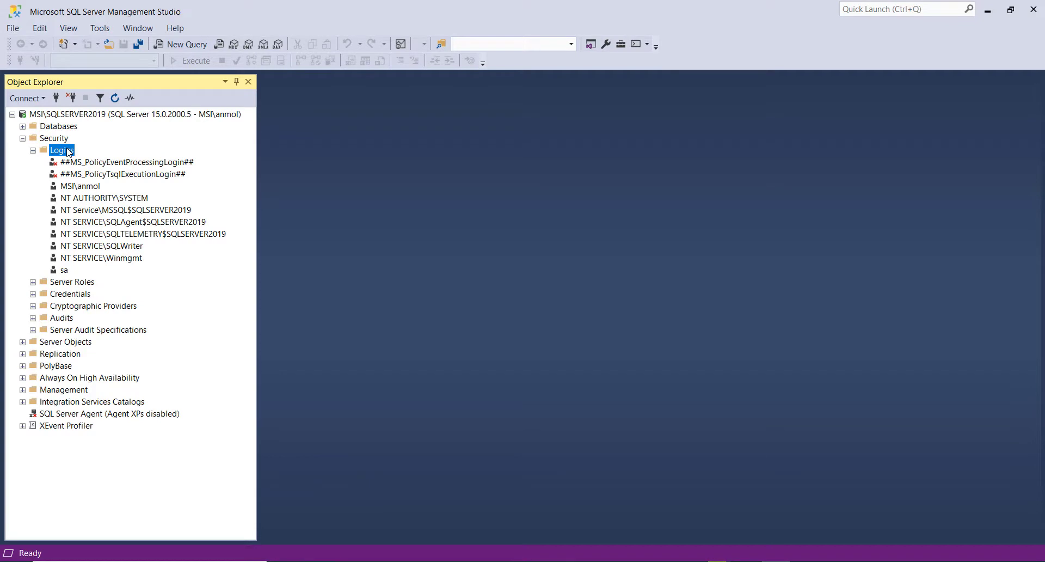
right_click(68, 150)
left_click(87, 217)
- Try to connect to MSI\SQLSERVER2019 as sa using SQL Server Authentication and the account password
left_click(56, 98)
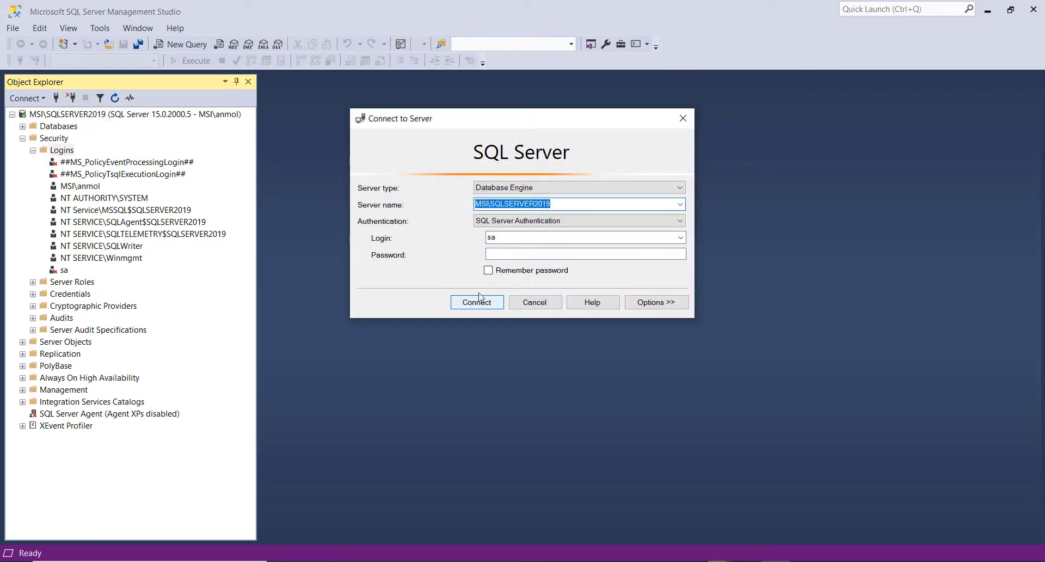
left_click(556, 222)
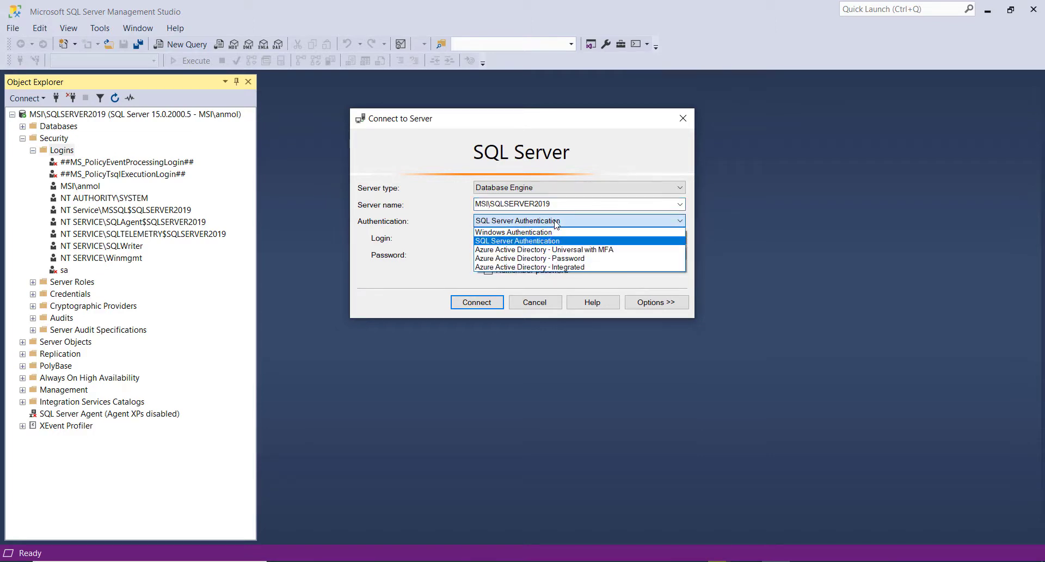
left_click(539, 241)
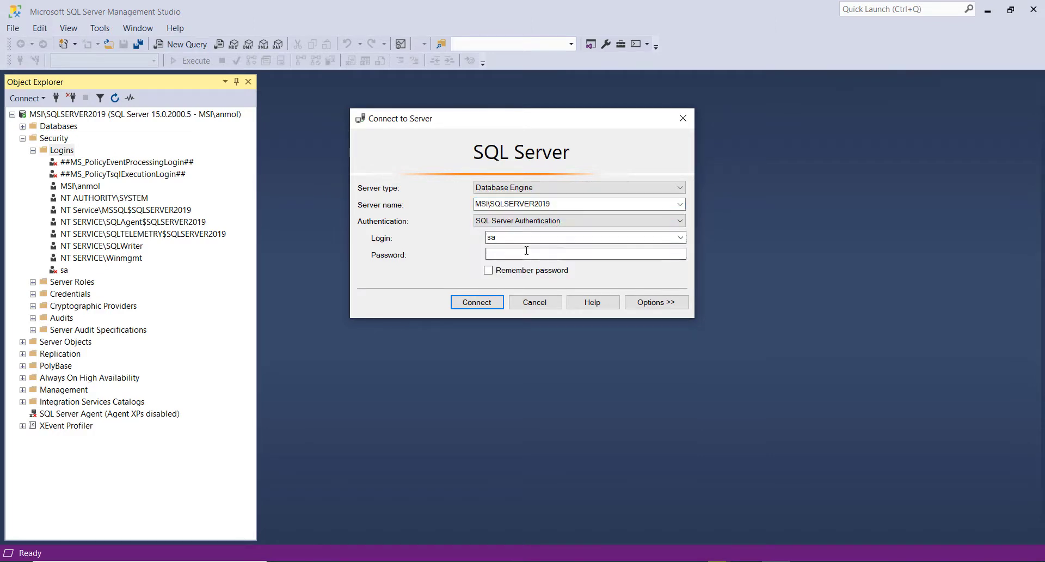
left_click(526, 252)
type("**")
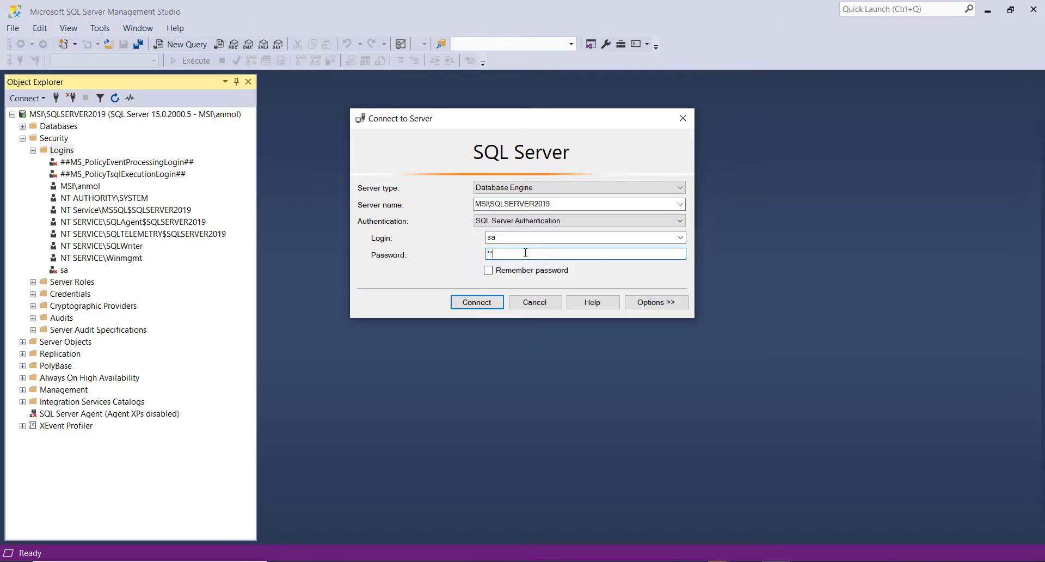
type("****")
left_click(457, 306)
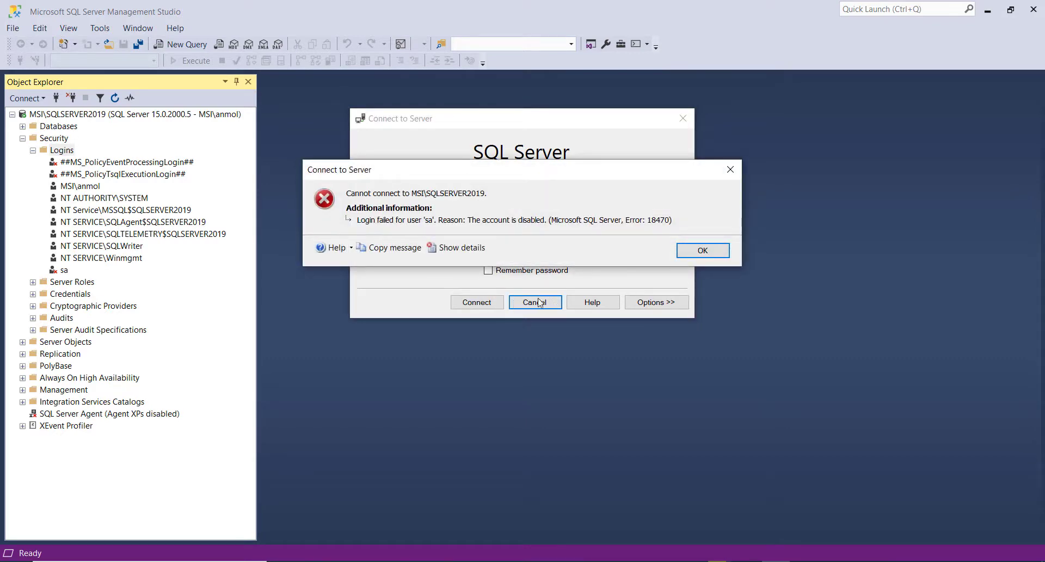
left_click(704, 250)
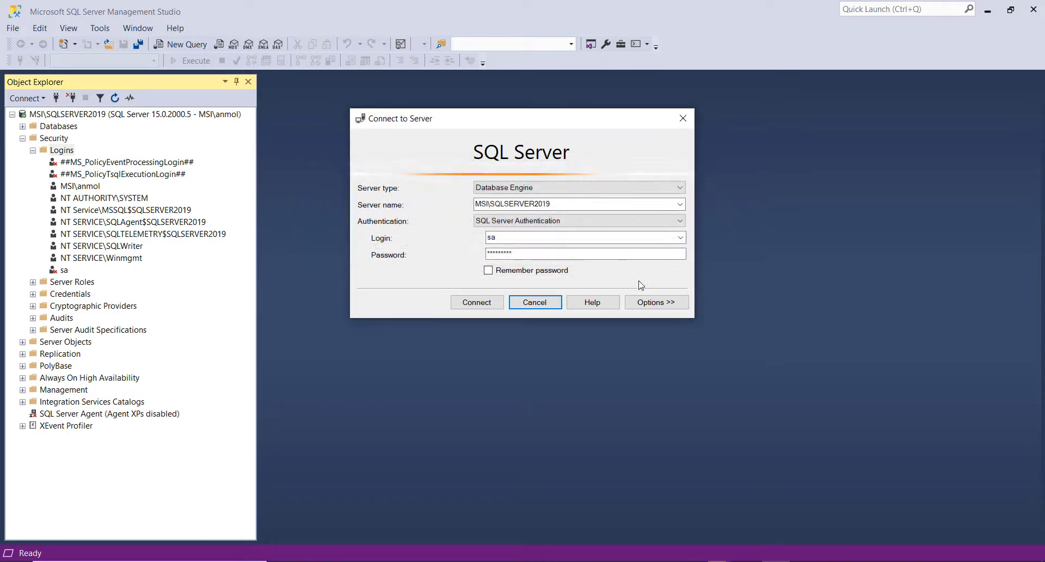
left_click(536, 301)
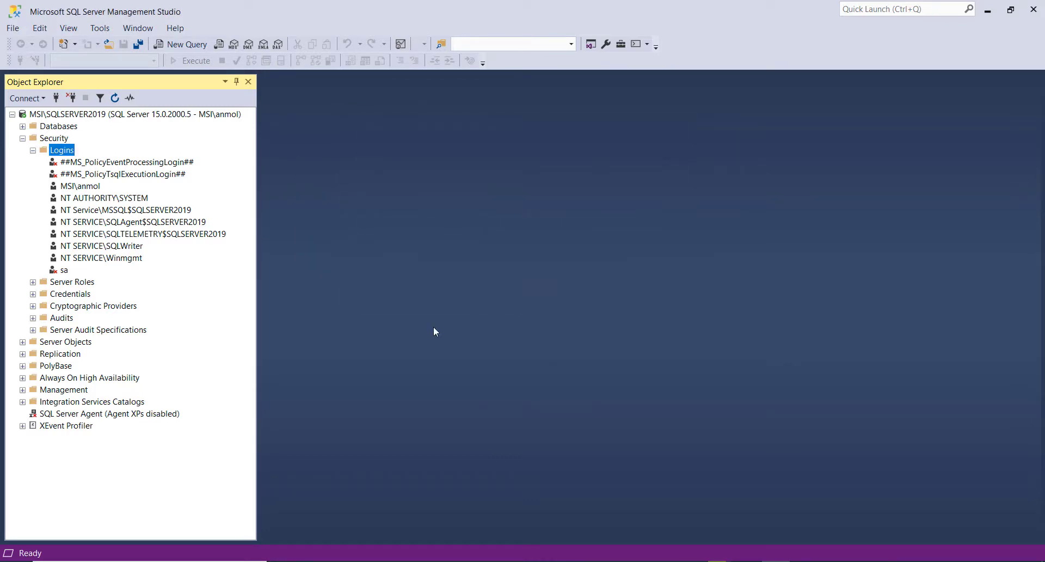
- Set the sa login's status back to Enabled, save it, and refresh the Logins folder
right_click(62, 270)
left_click(104, 413)
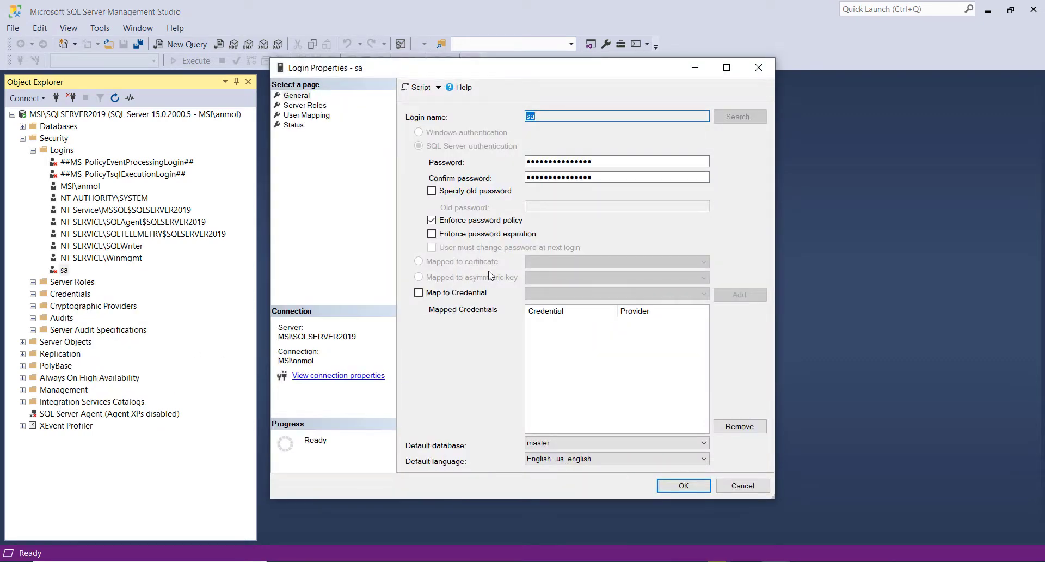
left_click(294, 125)
left_click(443, 204)
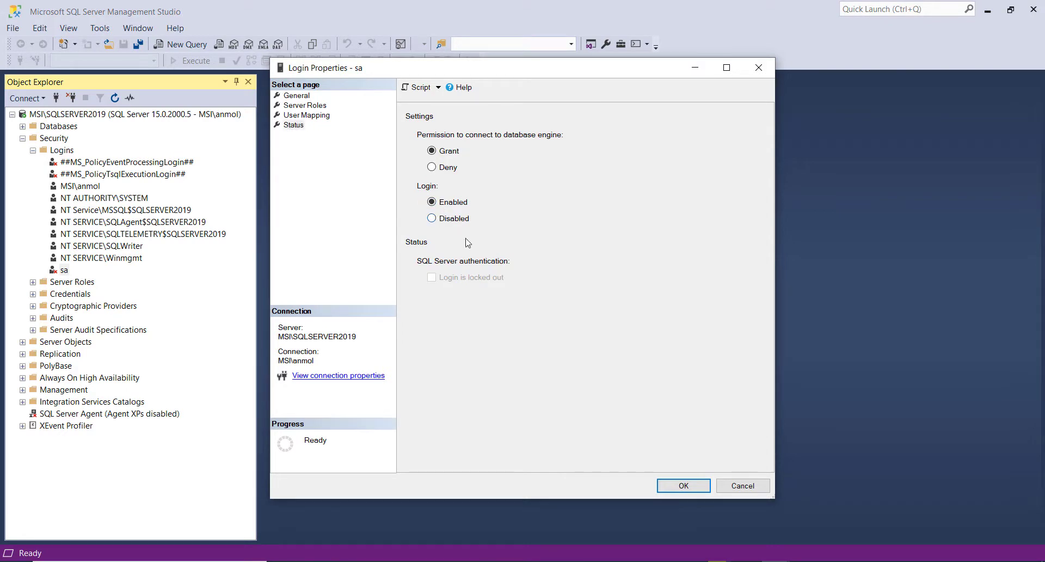
left_click(659, 485)
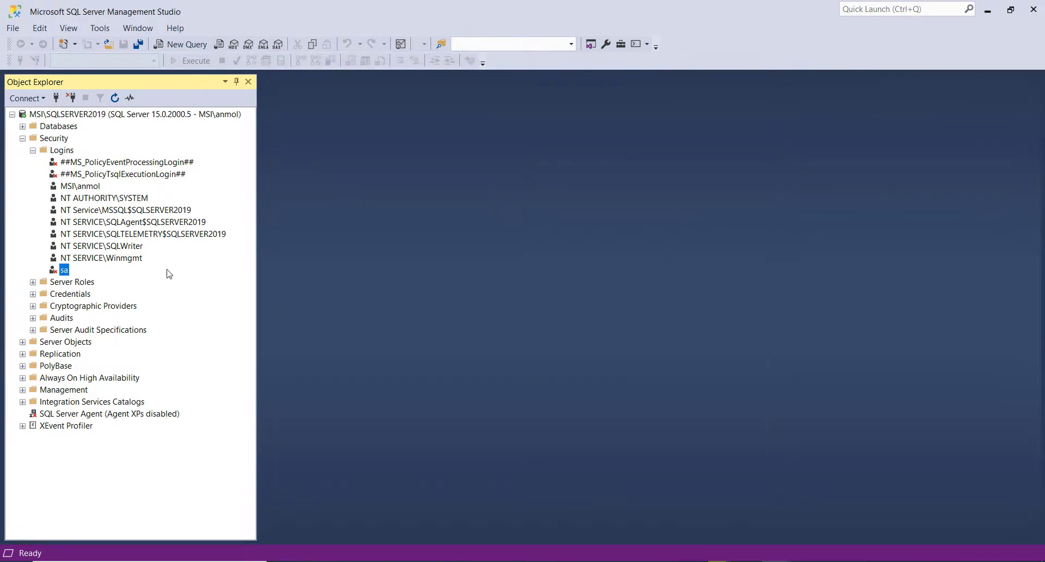
right_click(64, 145)
left_click(90, 214)
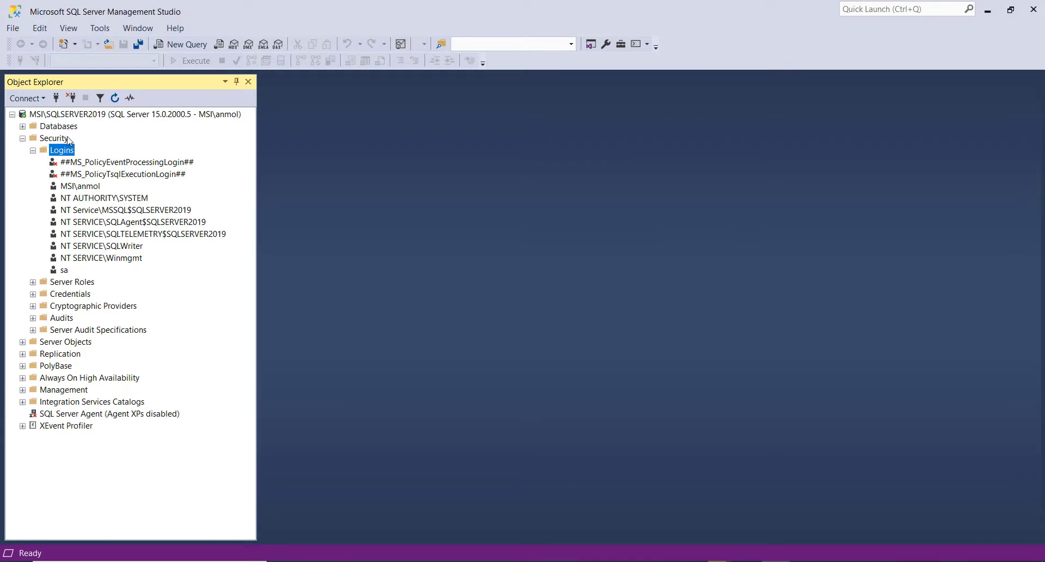
- Start a new login from the Logins folder and enter a capitalized login name
right_click(65, 153)
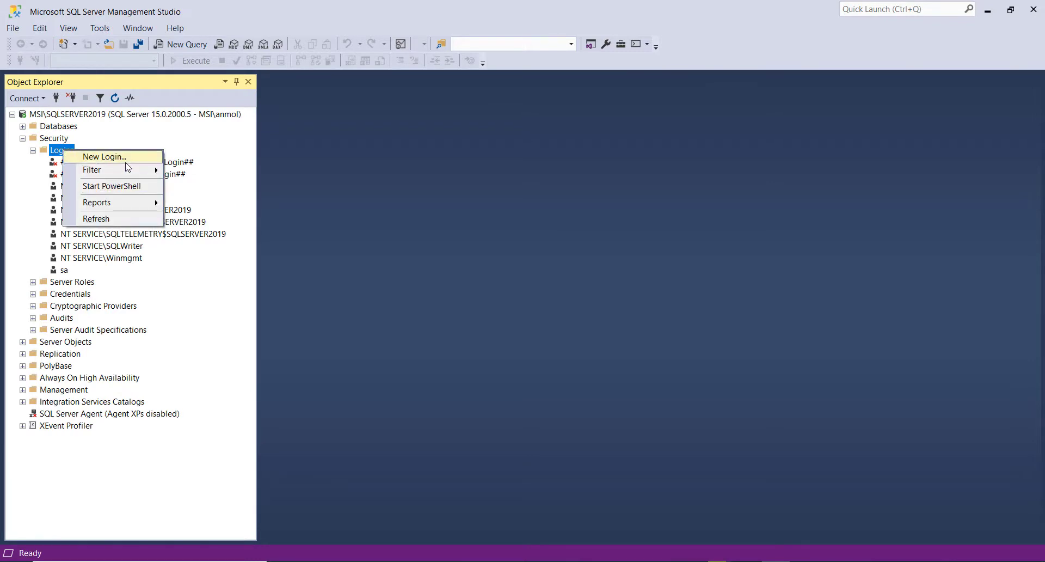
left_click(107, 157)
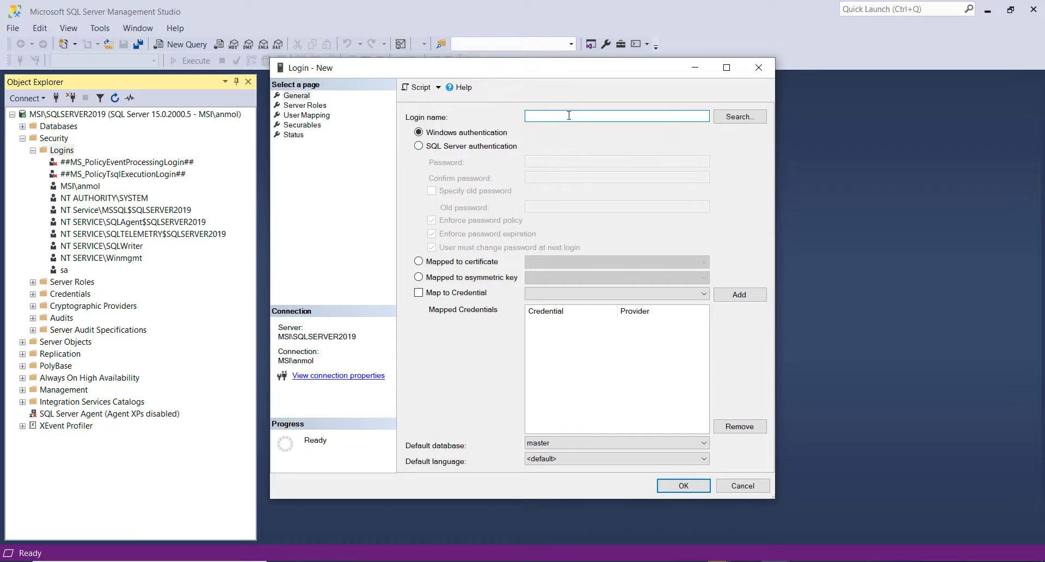
type("octavia")
left_click(531, 120)
key("BackSpace")
key("Caps_Lock")
type("O")
- Use SQL Server authentication for the new login, enter and confirm its password, and create it with only the public server role
left_click(483, 146)
left_click(544, 162)
type("●●●●●●●●●")
key("Tab")
type("●●●●●●●●●")
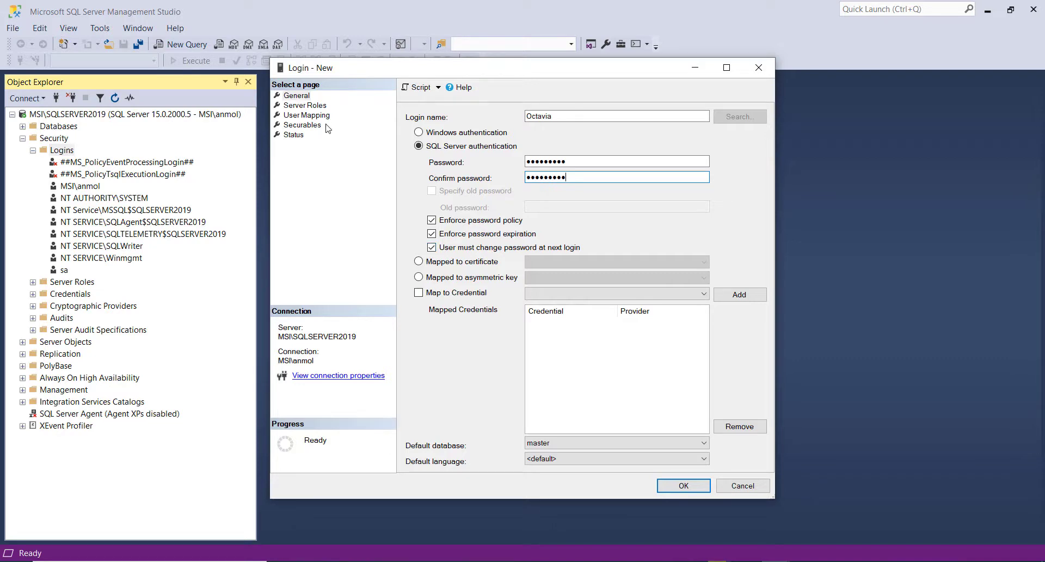
left_click(310, 107)
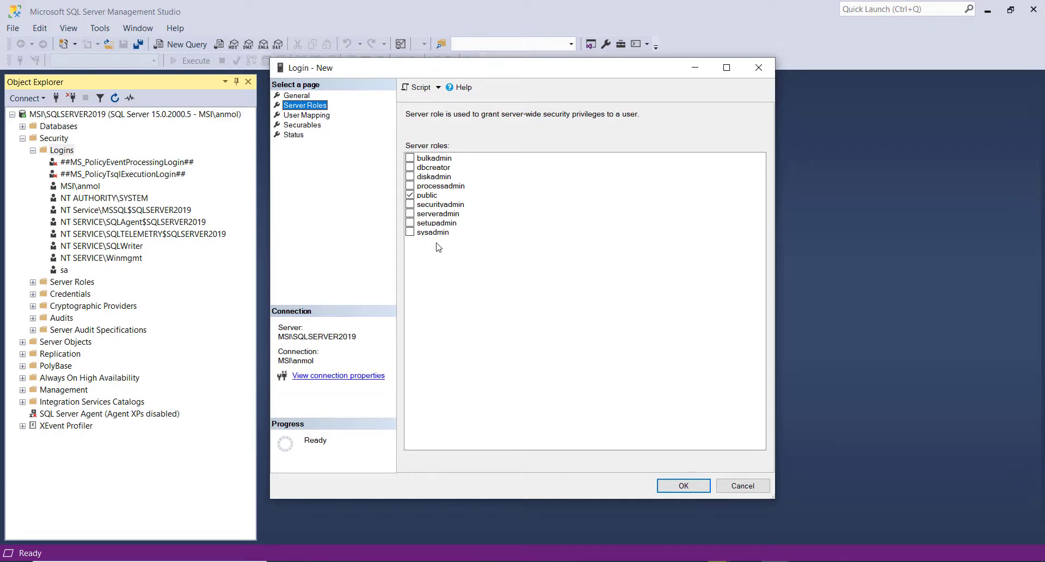
left_click(684, 484)
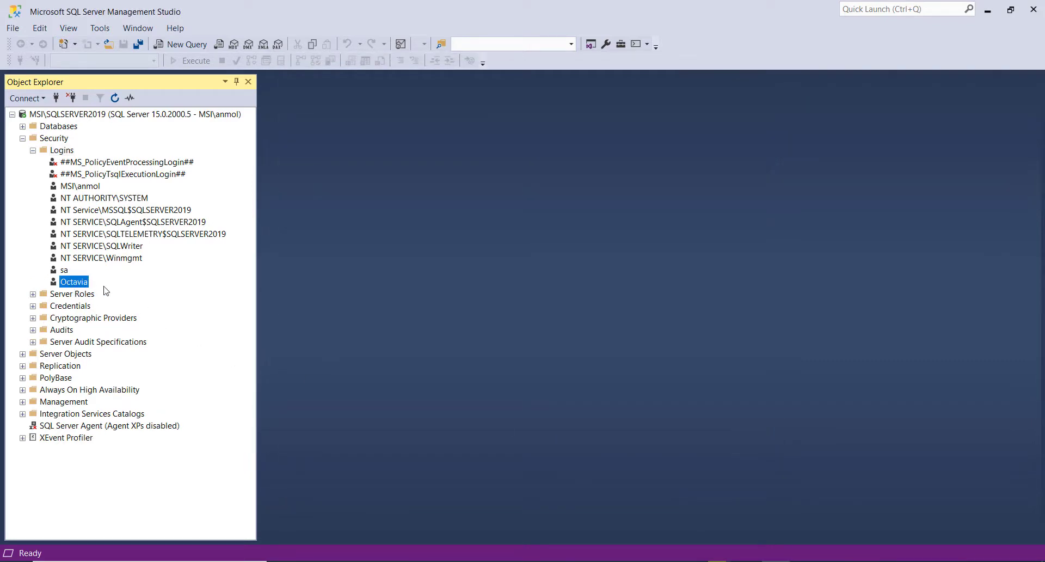
- Connect to MSI\SQLSERVER2019 with SQL Server Authentication, entering the new login's name and its password
left_click(57, 99)
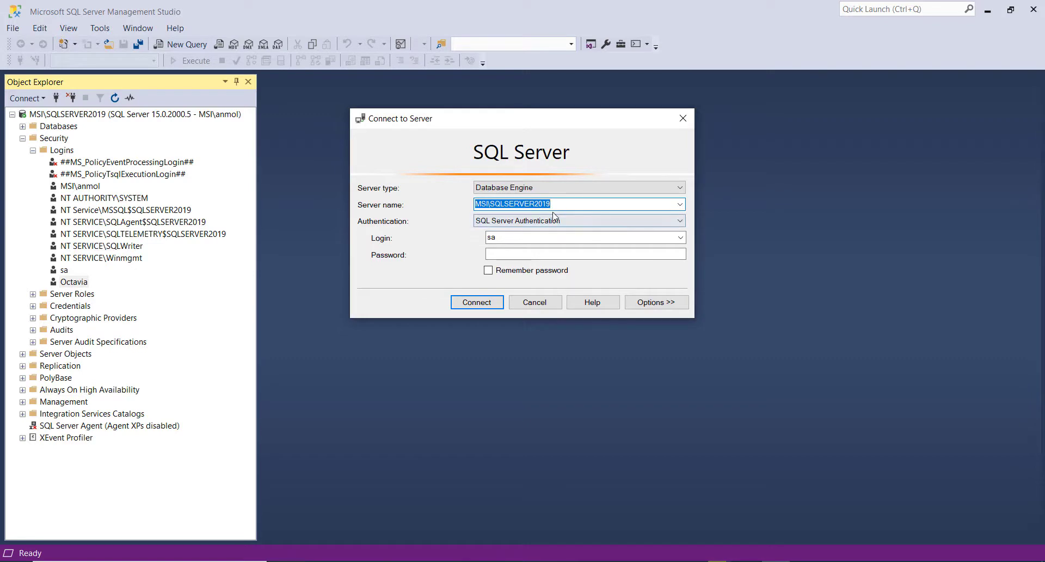
left_click(536, 222)
left_click(538, 221)
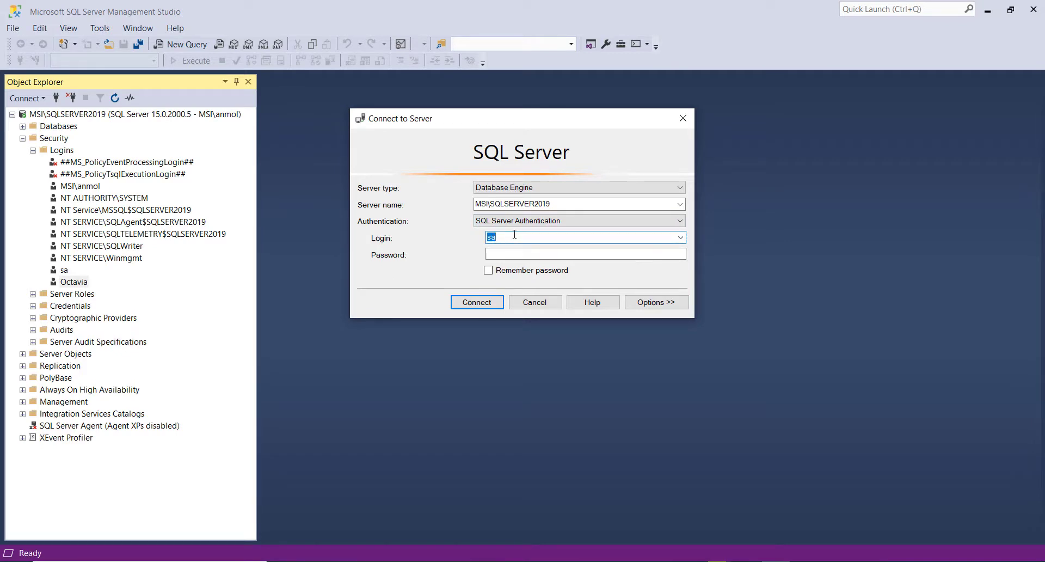
type("Octavia")
key("Tab")
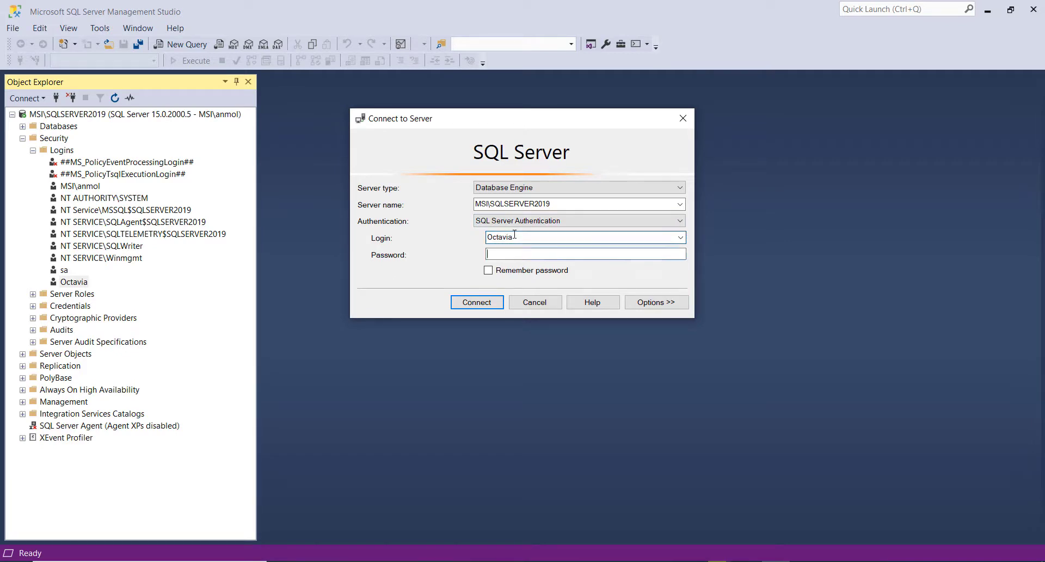
type("•••••••")
left_click(473, 307)
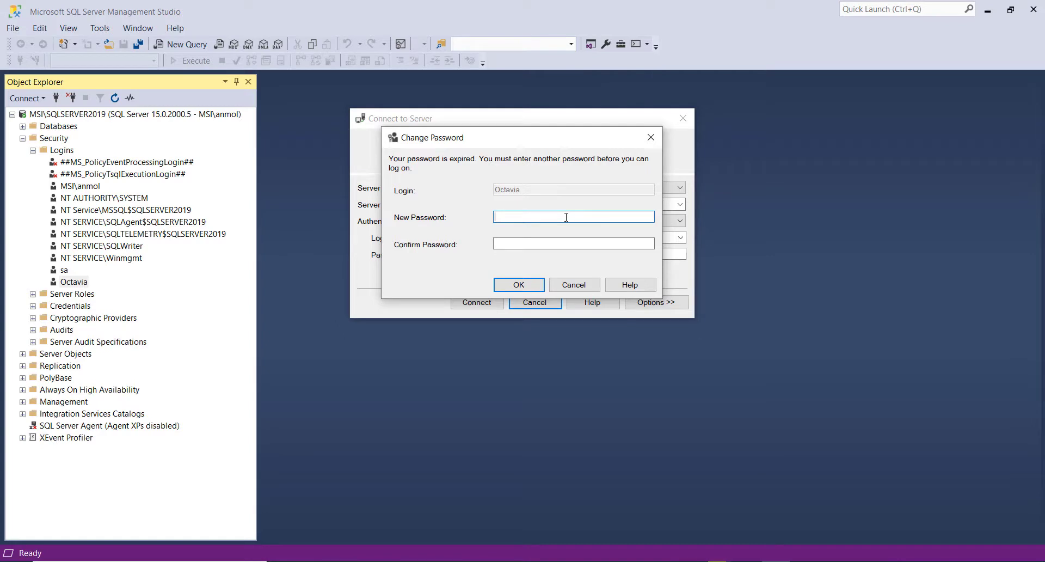
- Enter and confirm a replacement password for the new login to complete its first sign-in
type("**************")
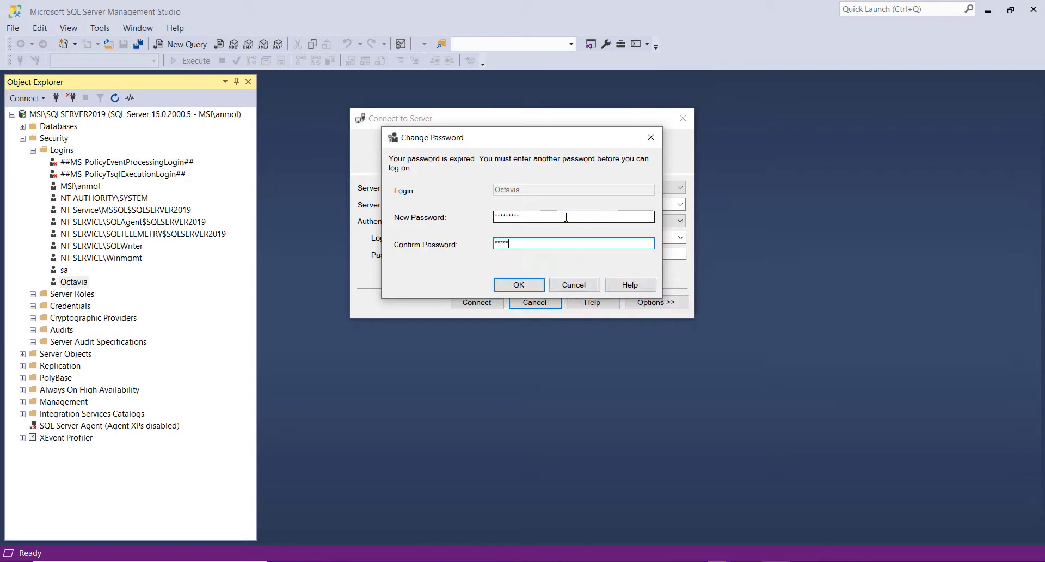
type("****")
left_click(518, 285)
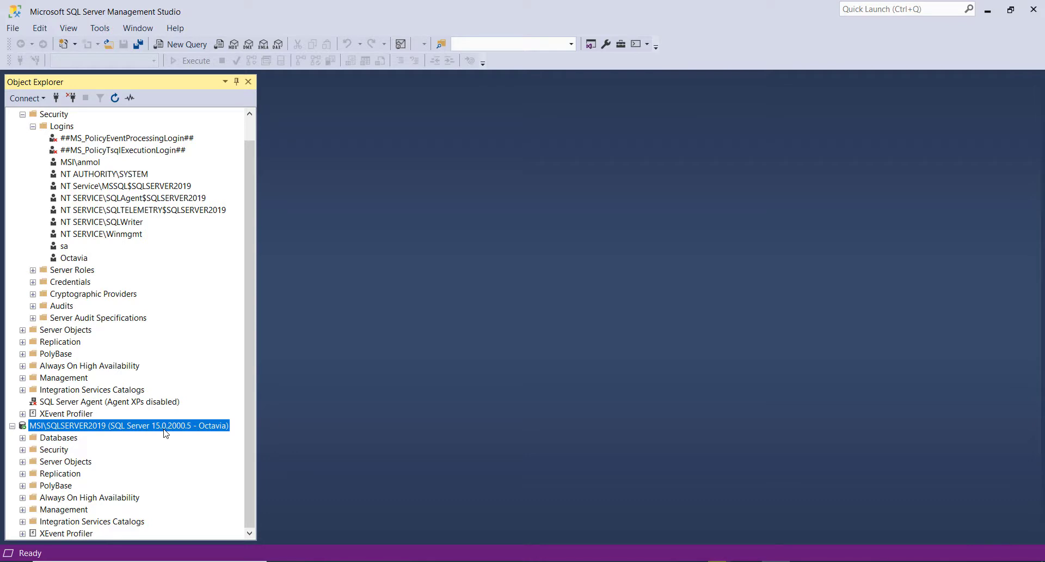
- Collapse the Windows-authenticated server connection and examine the logins listed under the new login's connection
scroll(152, 428, "up", 1)
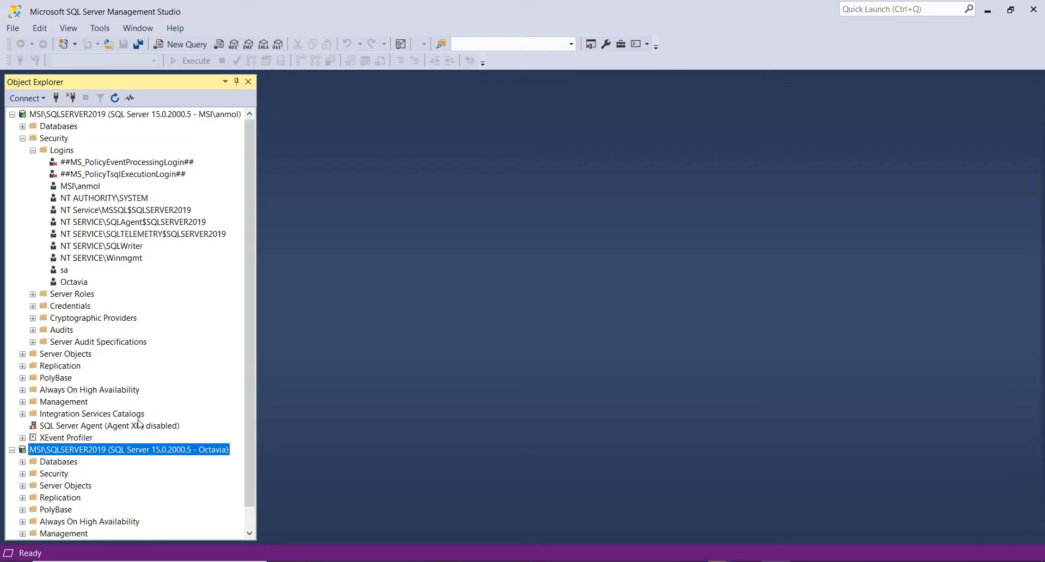
left_click(12, 115)
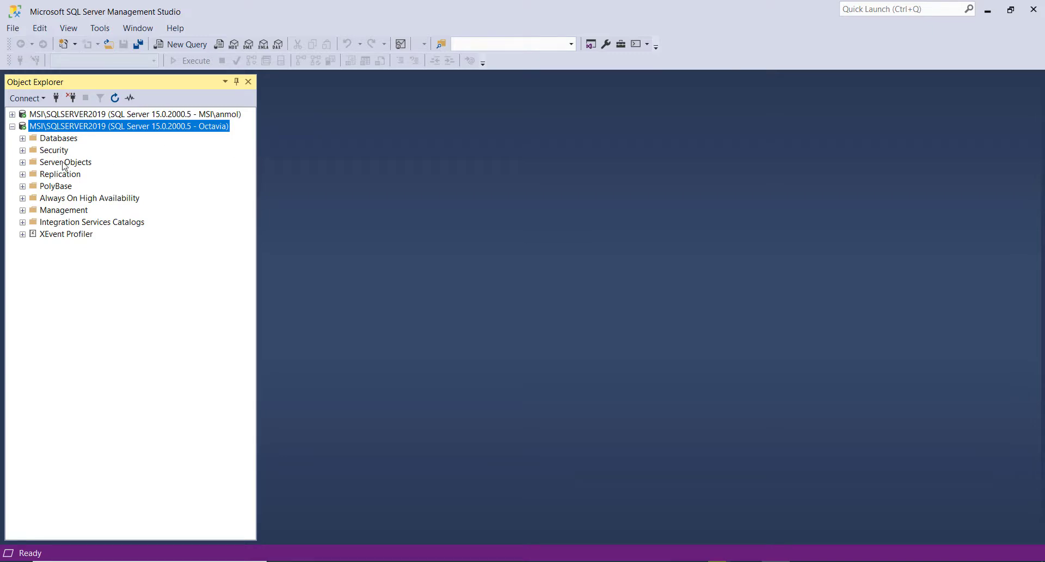
left_click(23, 150)
left_click(33, 163)
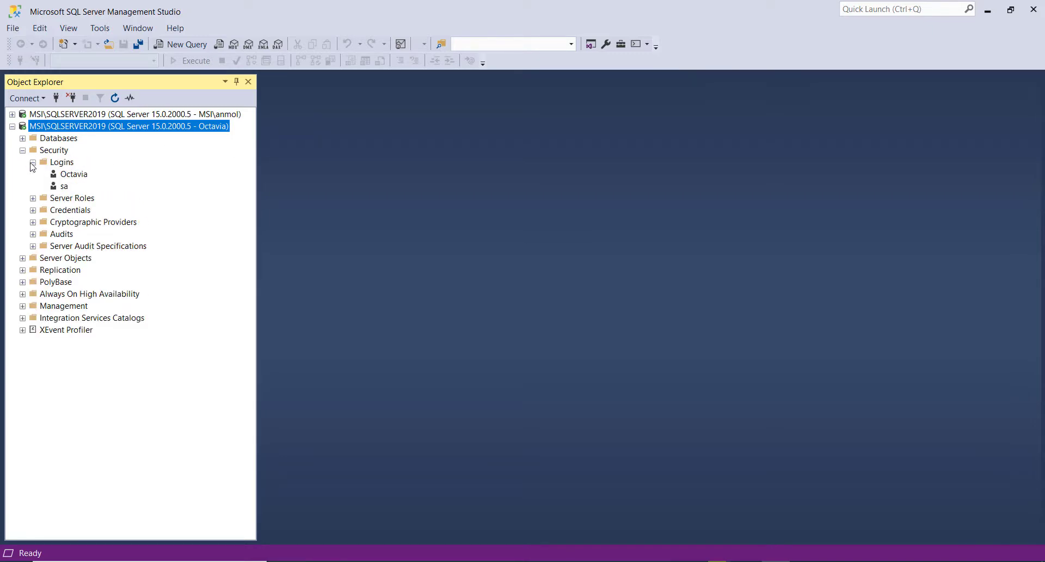